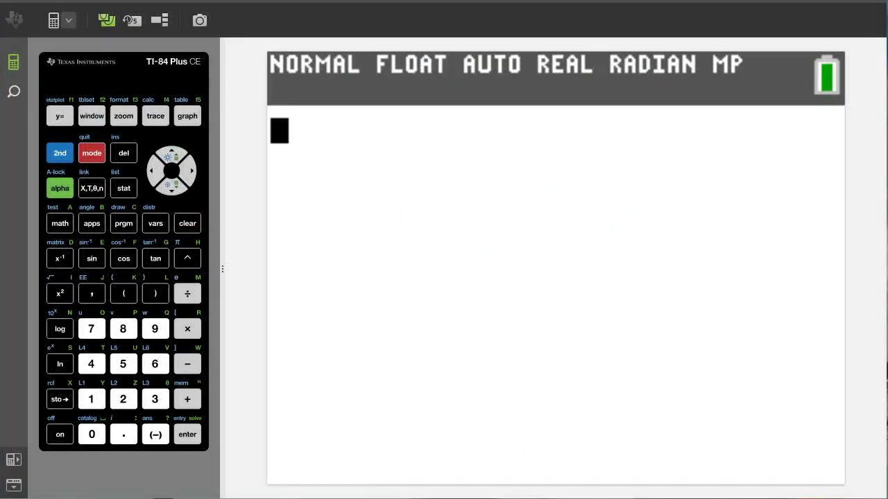
Replace the Y1 function in the equation editor with -X+3
{"action": "left_click", "coordinate": [54, 115]}
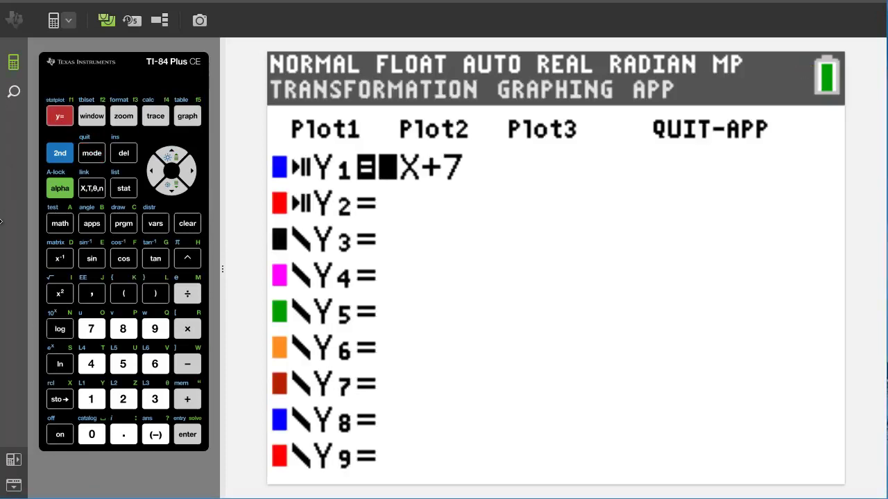
{"action": "left_click", "coordinate": [197, 229]}
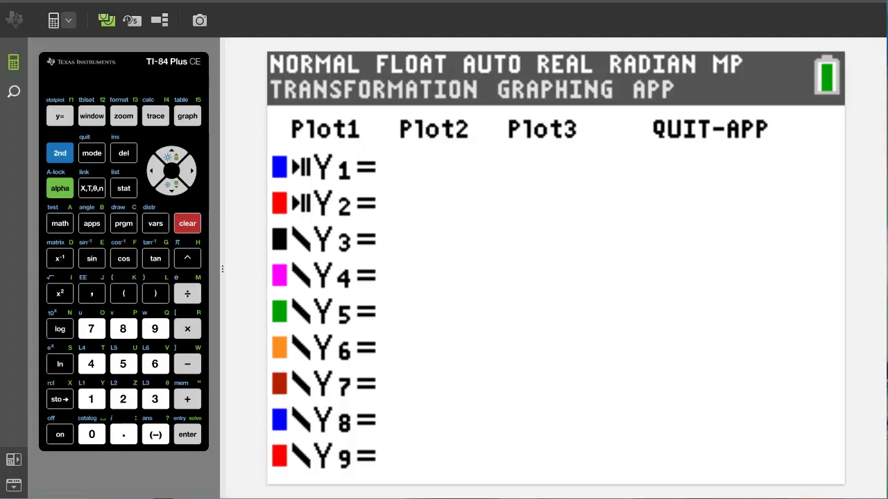
{"action": "left_click", "coordinate": [165, 434]}
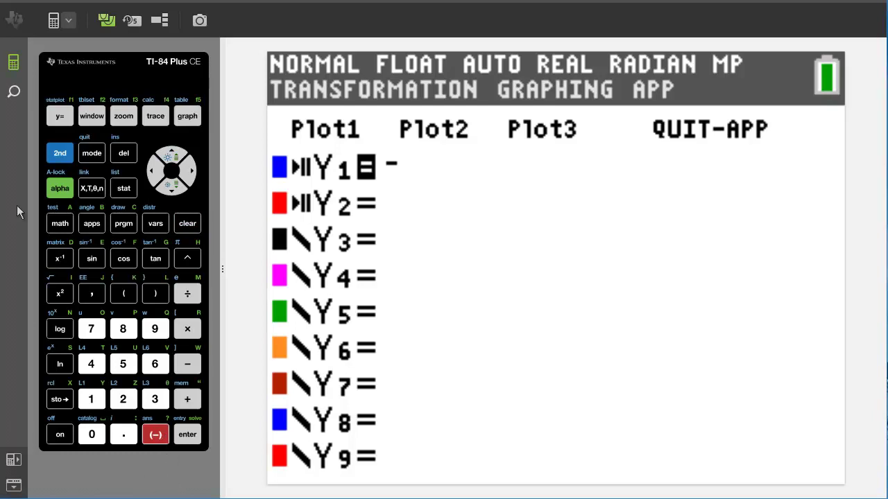
{"action": "left_click", "coordinate": [87, 193]}
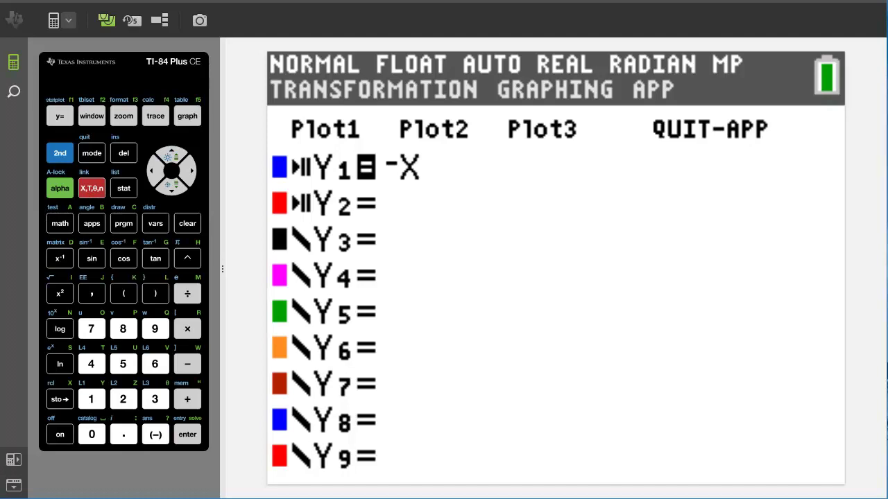
{"action": "left_click", "coordinate": [187, 399]}
{"action": "left_click", "coordinate": [155, 398]}
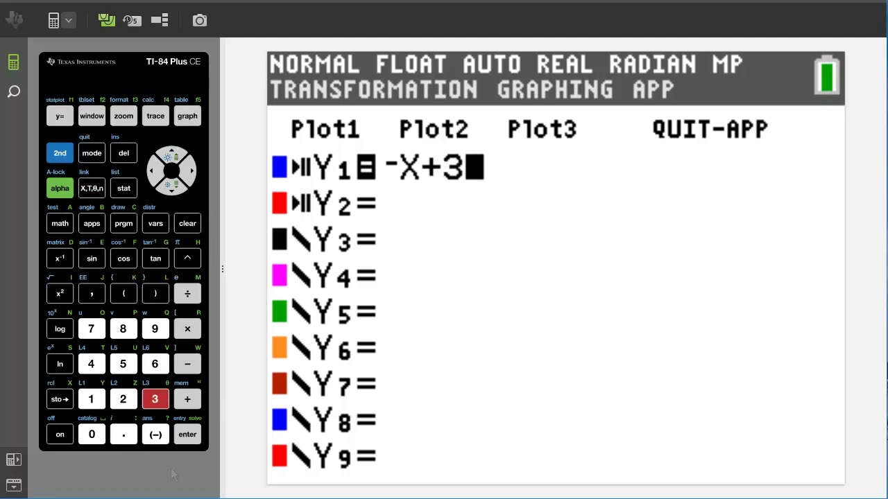
Enter (3/2)X-2 as the Y2 function and graph both equations
{"action": "left_click", "coordinate": [173, 191]}
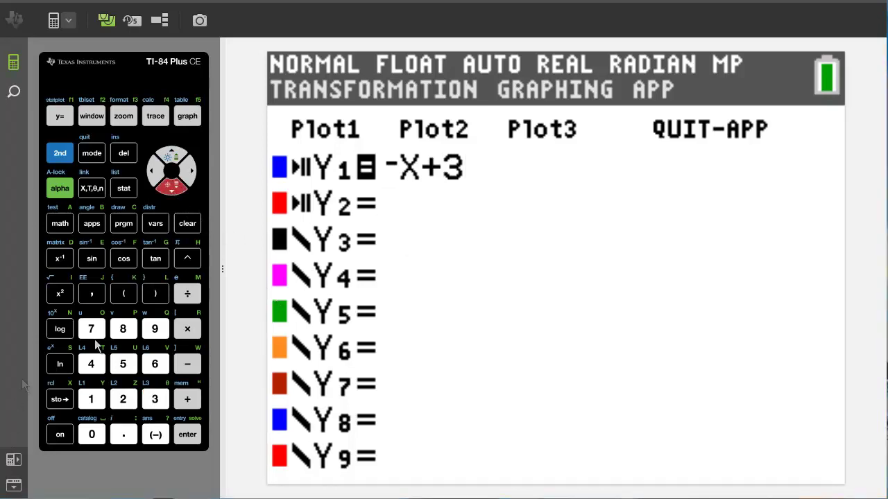
{"action": "left_click", "coordinate": [123, 295]}
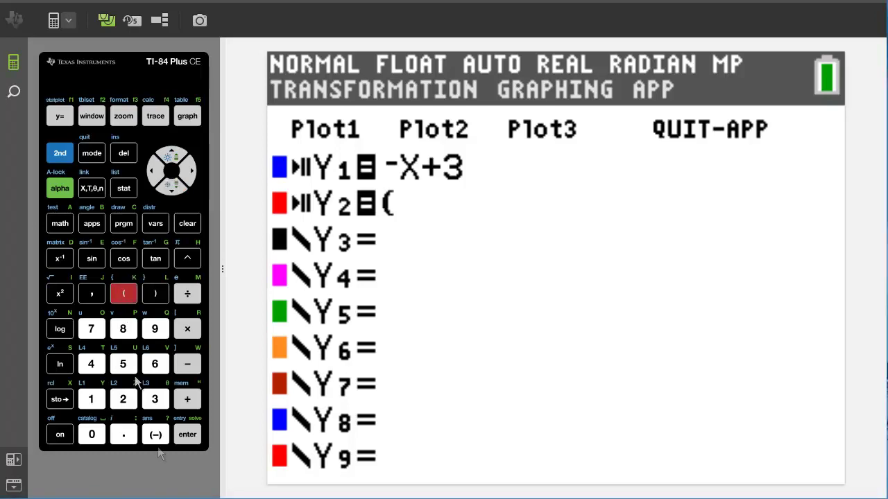
{"action": "left_click", "coordinate": [157, 401]}
{"action": "left_click", "coordinate": [189, 295]}
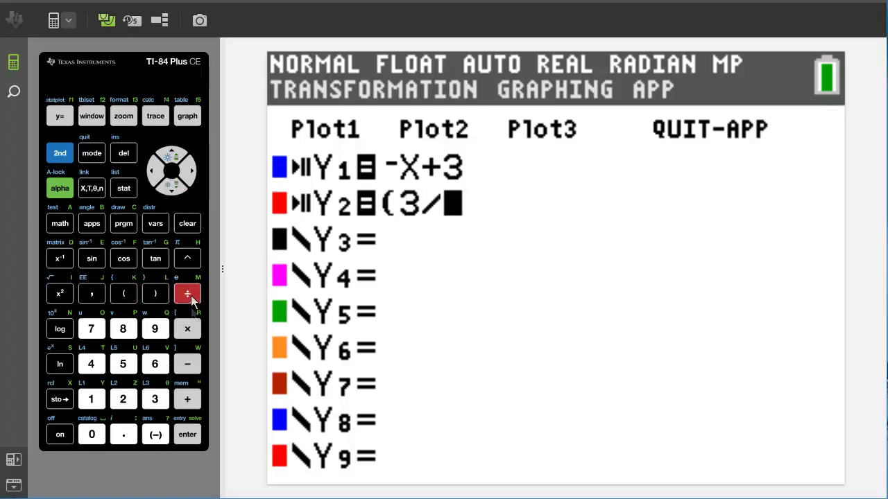
{"action": "left_click", "coordinate": [125, 400]}
{"action": "left_click", "coordinate": [158, 297]}
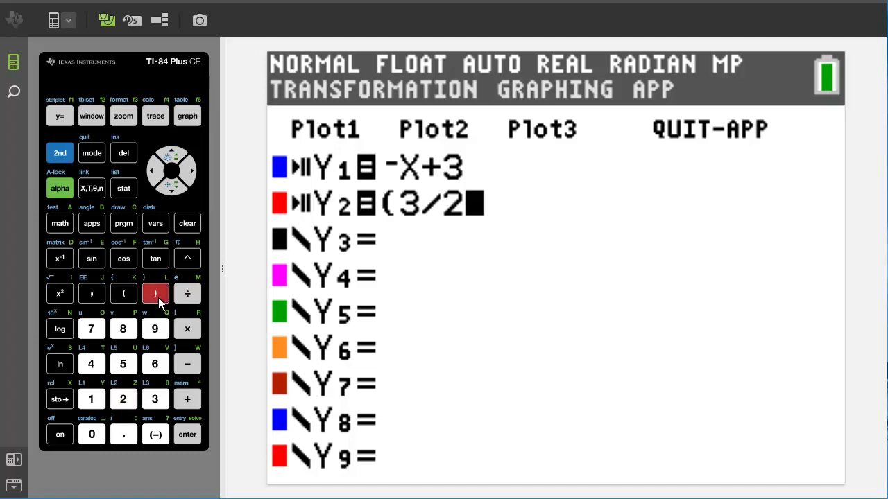
{"action": "left_click", "coordinate": [91, 189]}
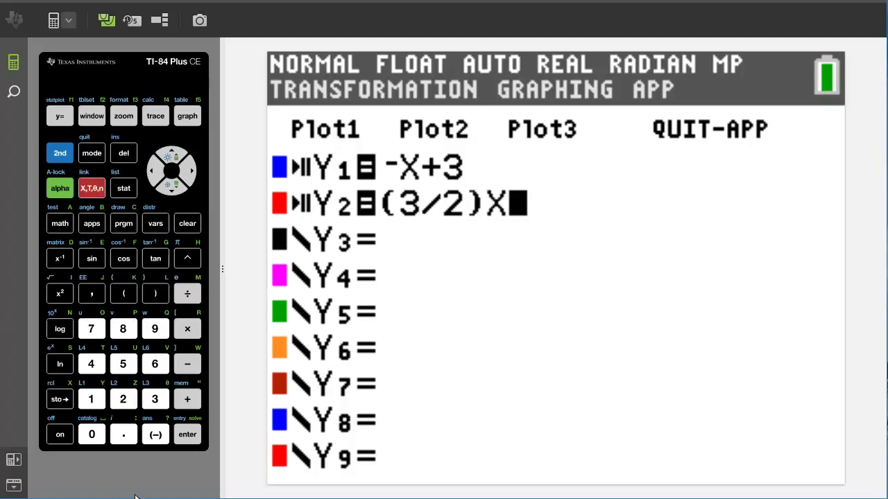
{"action": "left_click", "coordinate": [189, 364]}
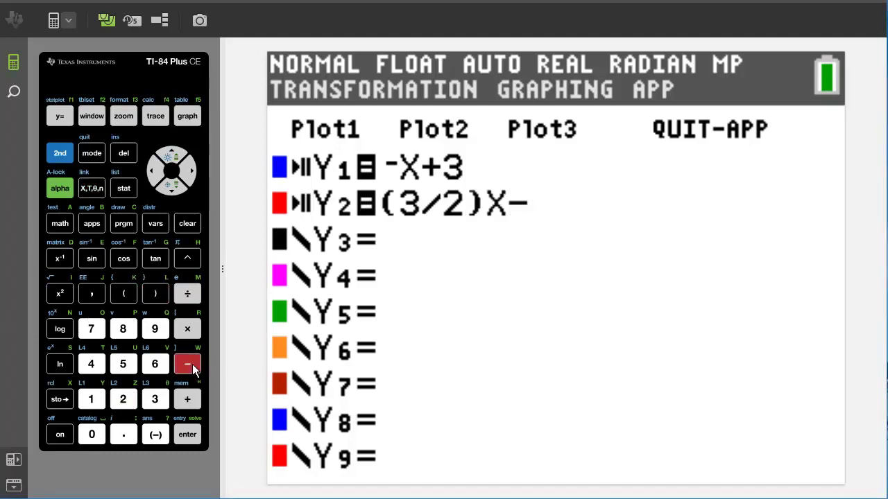
{"action": "left_click", "coordinate": [123, 401]}
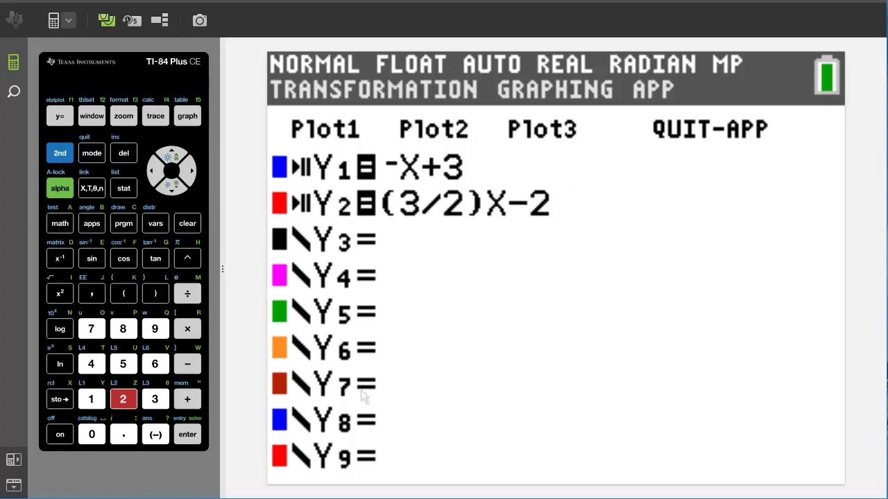
{"action": "left_click", "coordinate": [188, 116]}
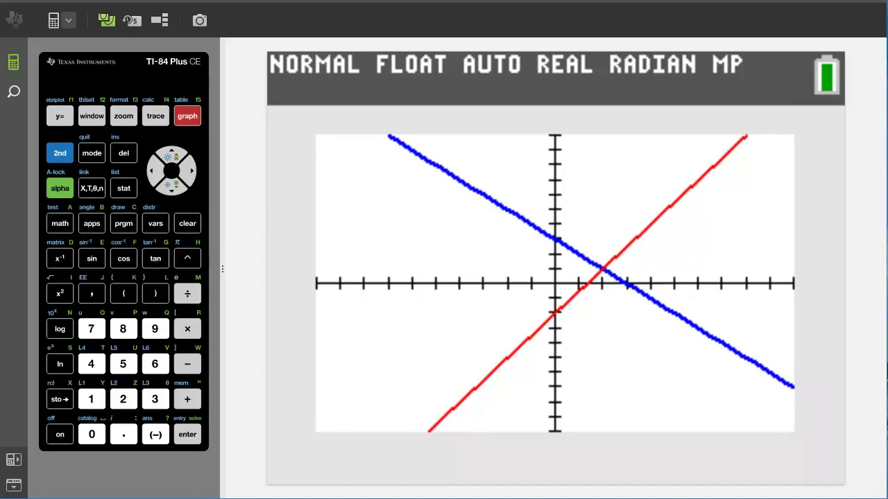
Calculate the intersection of the Y1 and Y2 lines using the default guess, and quit to the home screen
{"action": "left_click", "coordinate": [54, 153]}
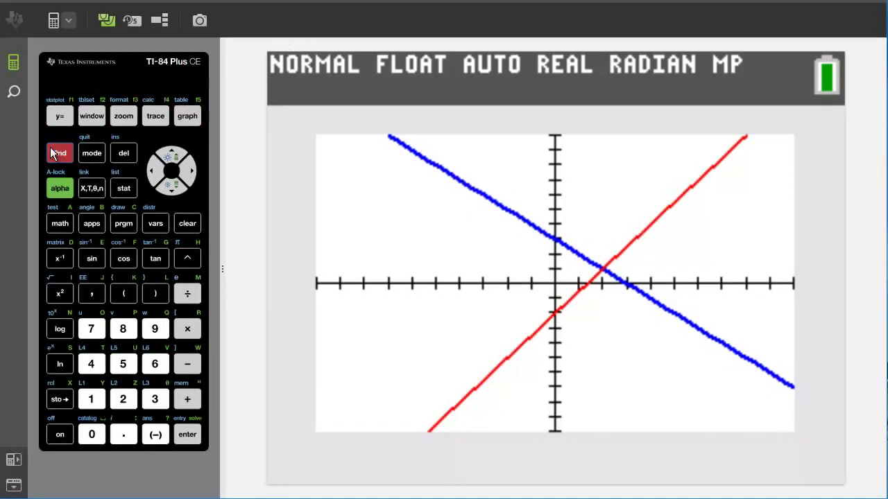
{"action": "left_click", "coordinate": [153, 117]}
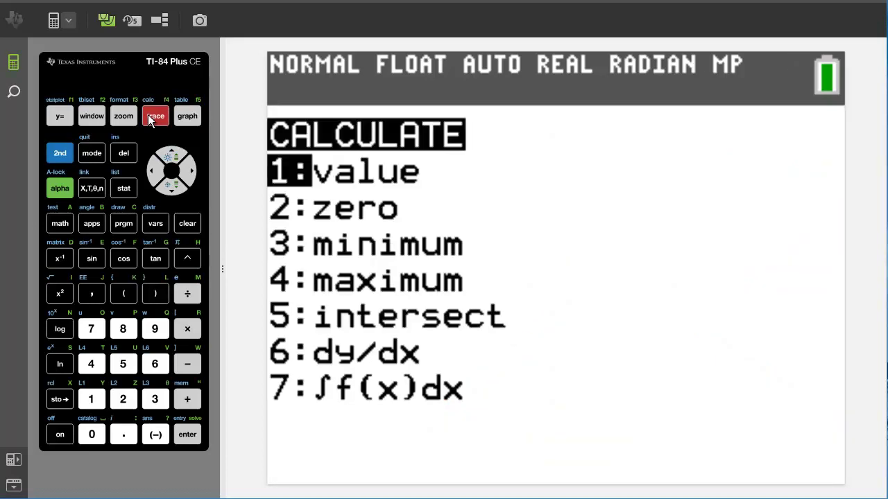
{"action": "left_click", "coordinate": [170, 188]}
{"action": "left_click", "coordinate": [170, 188]}
{"action": "left_click", "coordinate": [170, 188]}
{"action": "left_click", "coordinate": [170, 188]}
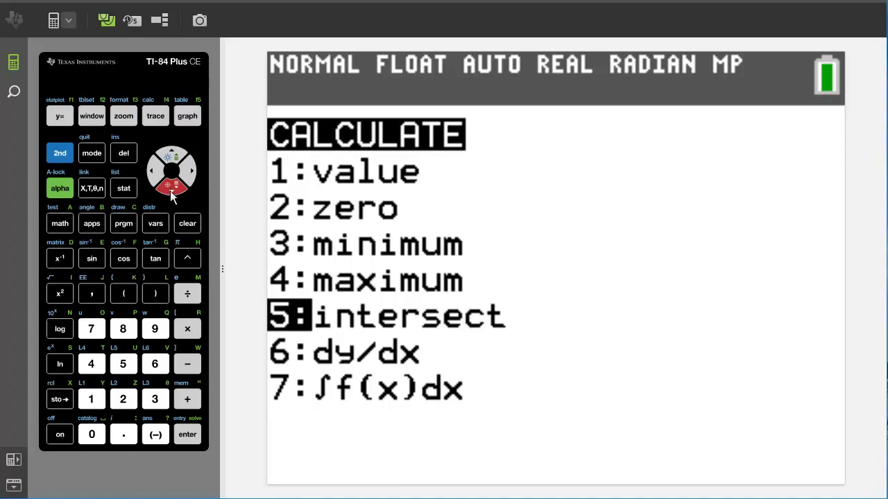
{"action": "left_click", "coordinate": [187, 435]}
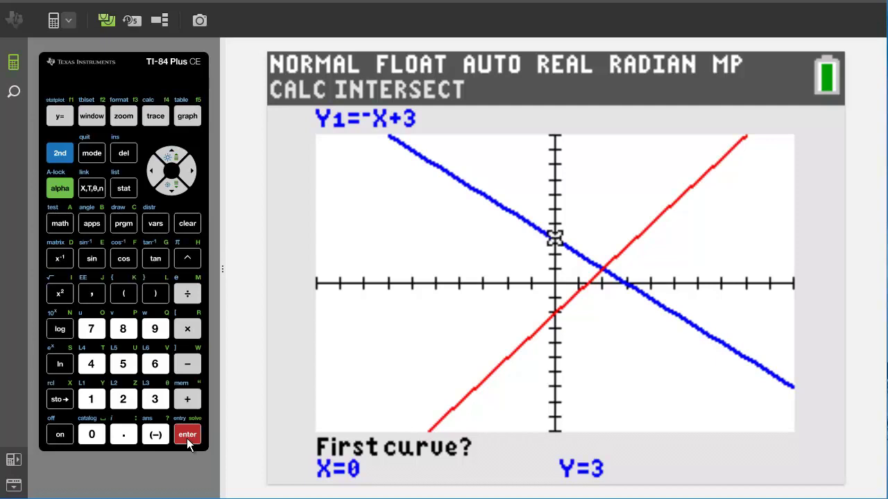
{"action": "left_click", "coordinate": [186, 439]}
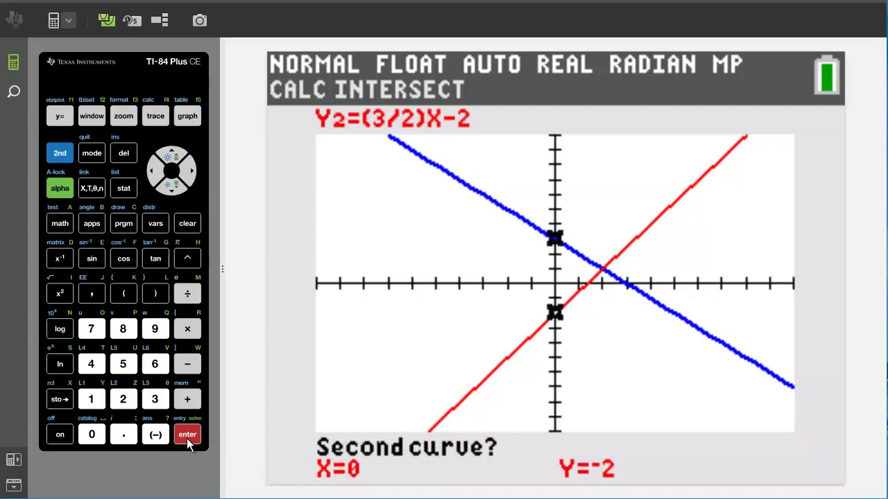
{"action": "left_click", "coordinate": [187, 439]}
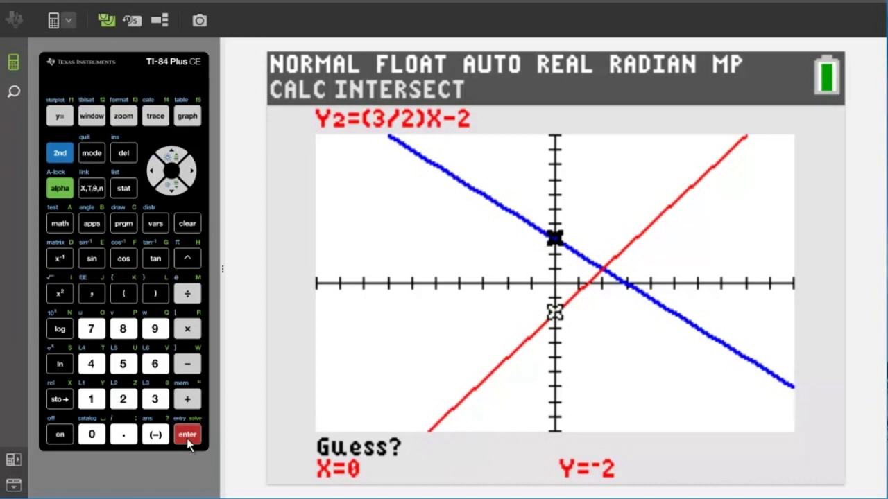
{"action": "left_click", "coordinate": [187, 438]}
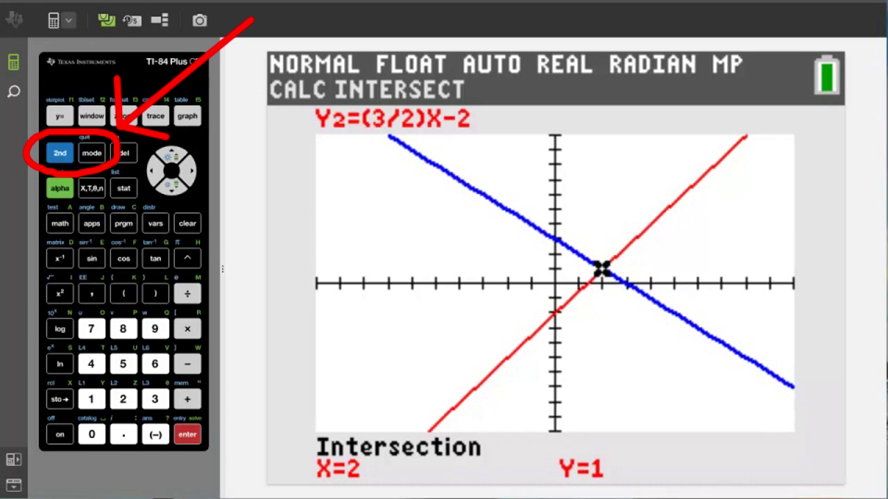
{"action": "left_click", "coordinate": [65, 156]}
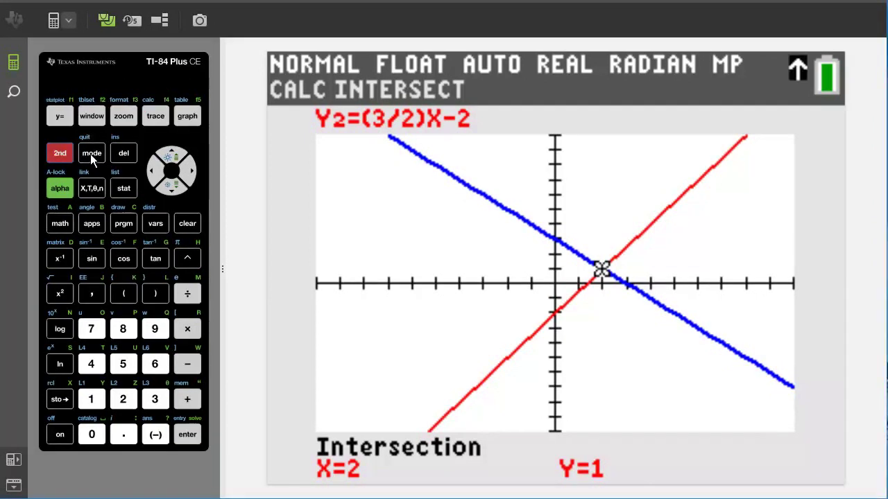
{"action": "left_click", "coordinate": [91, 155]}
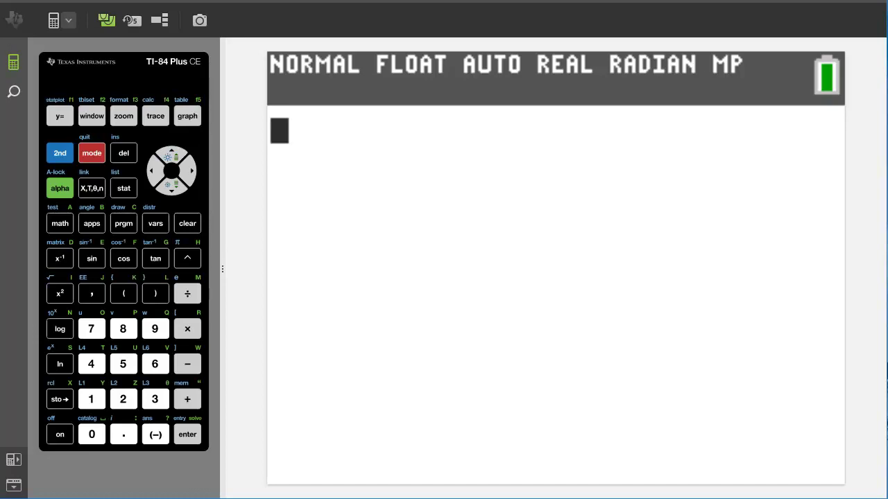
Display the graph of both lines and reset its viewing window with ZStandard
{"action": "left_click", "coordinate": [188, 116]}
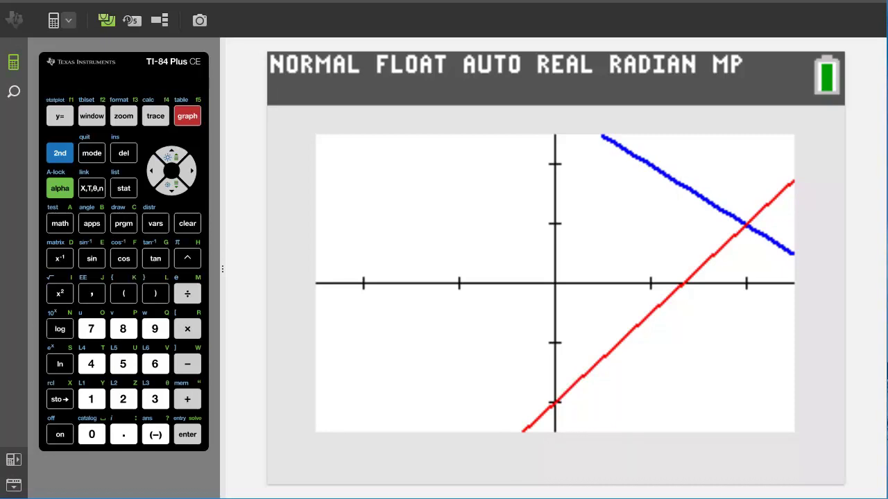
{"action": "left_click", "coordinate": [122, 116]}
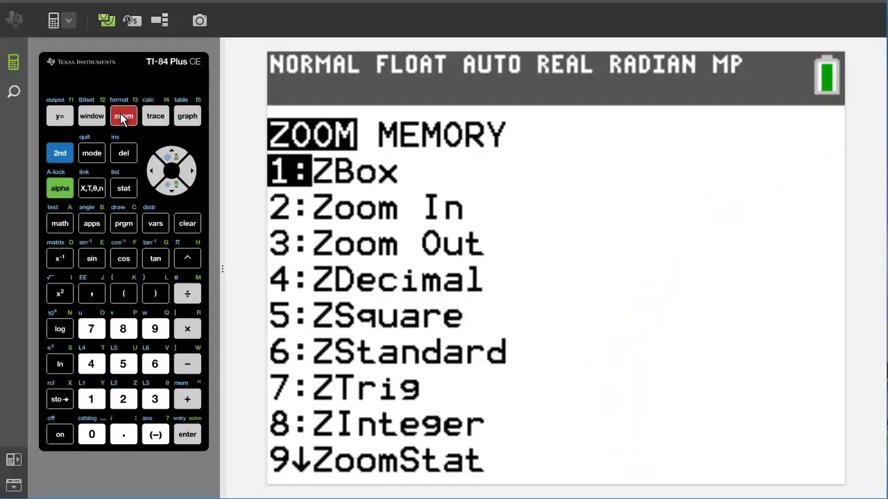
{"action": "left_click", "coordinate": [168, 186]}
{"action": "left_click", "coordinate": [168, 186]}
{"action": "left_click", "coordinate": [168, 186]}
{"action": "left_click", "coordinate": [167, 185]}
{"action": "left_click", "coordinate": [168, 186]}
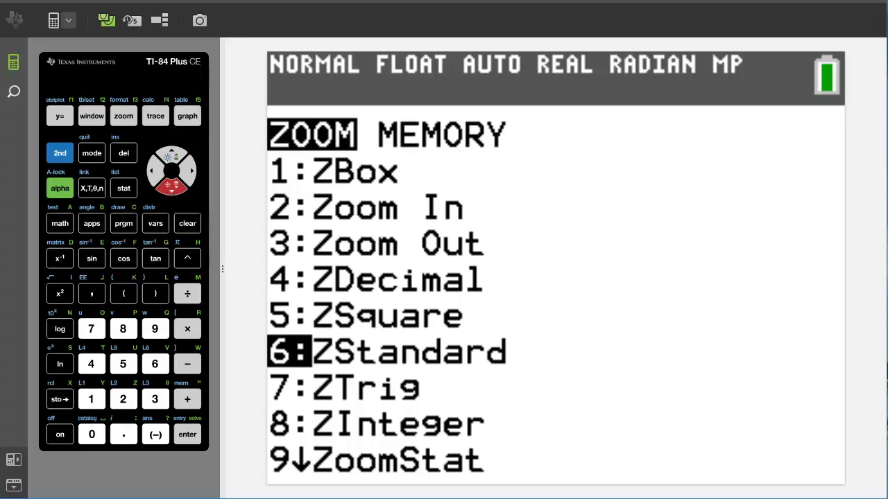
{"action": "left_click", "coordinate": [188, 436]}
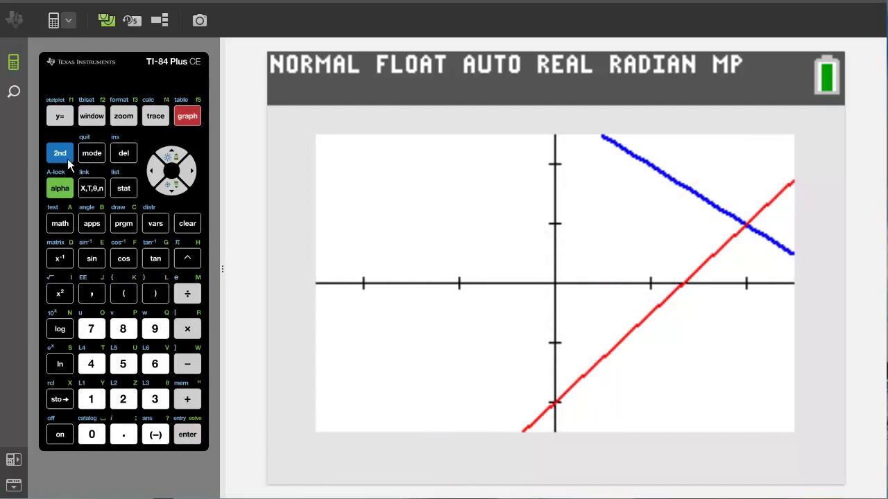
Fit the graph's viewing window to both lines with ZoomFit
{"action": "left_click", "coordinate": [125, 116]}
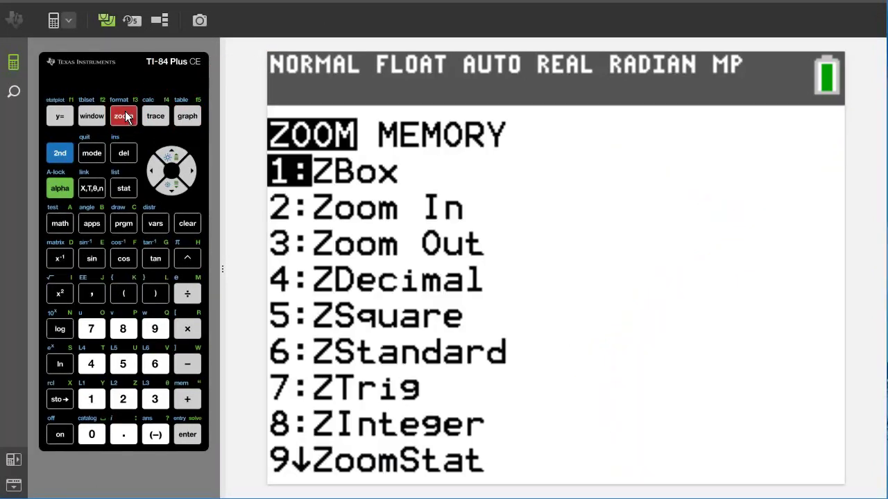
{"action": "left_click_drag", "start_coordinate": [173, 150], "coordinate": [173, 150]}
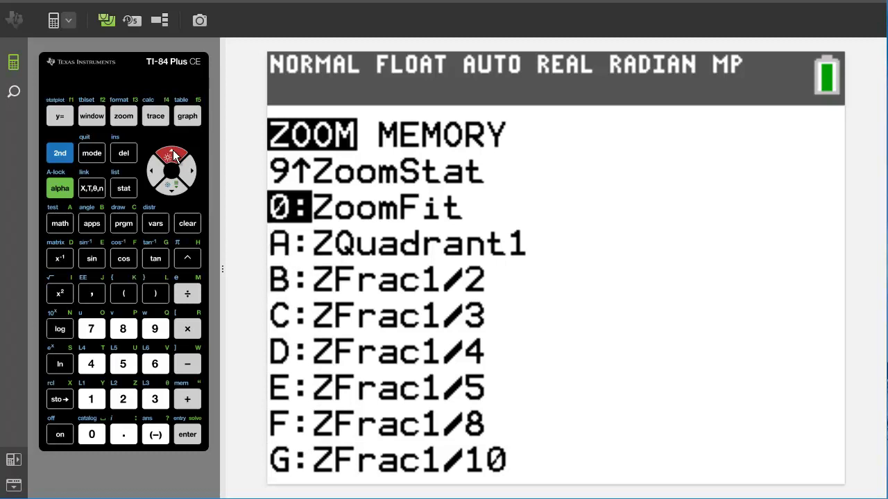
{"action": "left_click", "coordinate": [189, 434]}
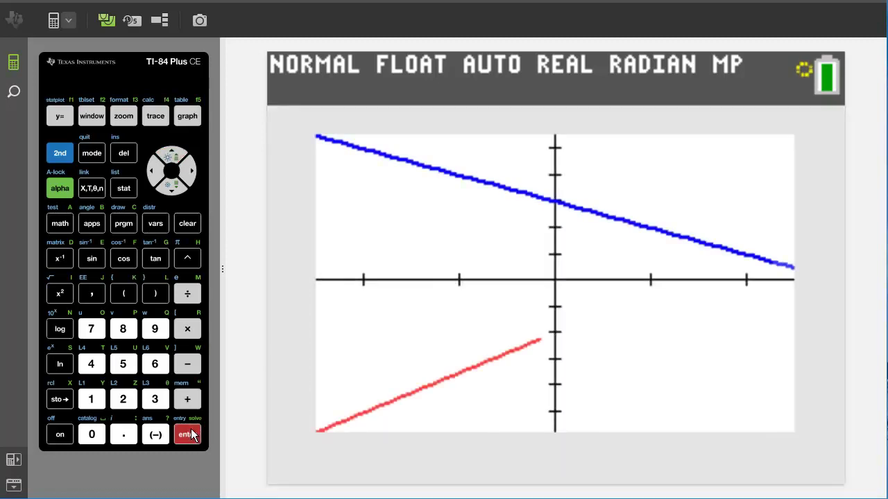
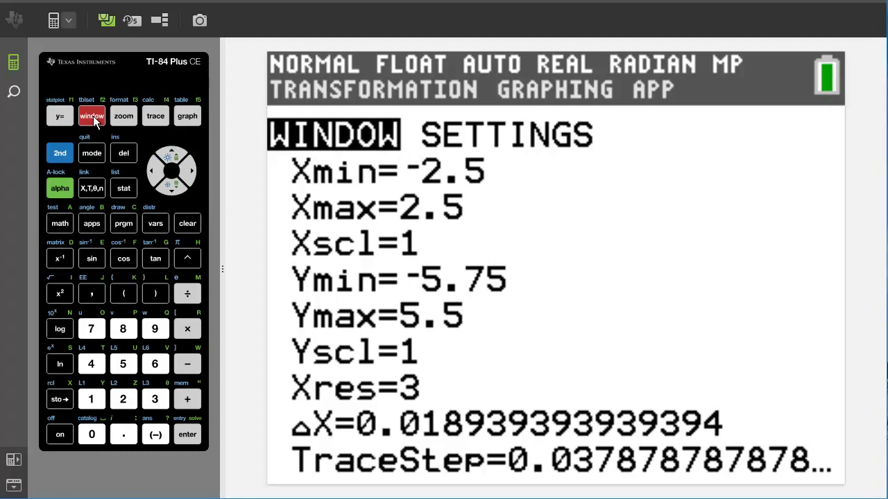
Set the graph window's Xmax to 5 and redraw both lines
{"action": "key", "text": "Down"}
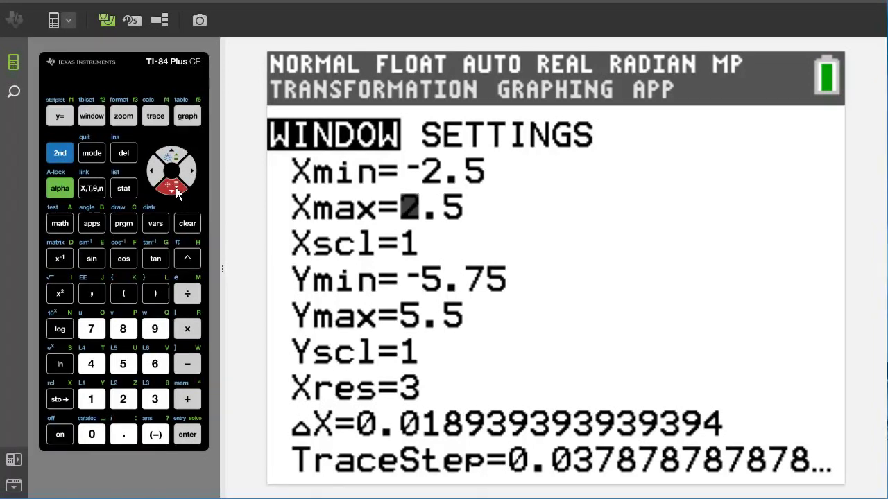
{"action": "left_click", "coordinate": [123, 365]}
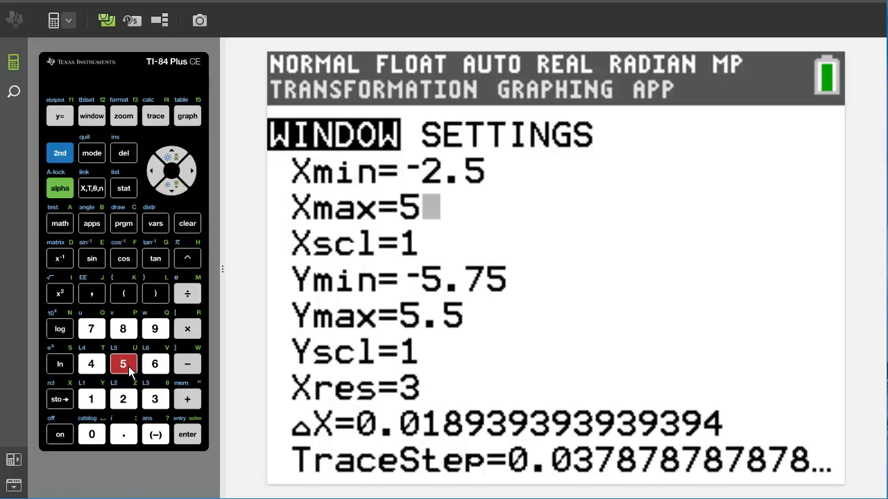
{"action": "key", "text": "Return"}
{"action": "left_click", "coordinate": [186, 116]}
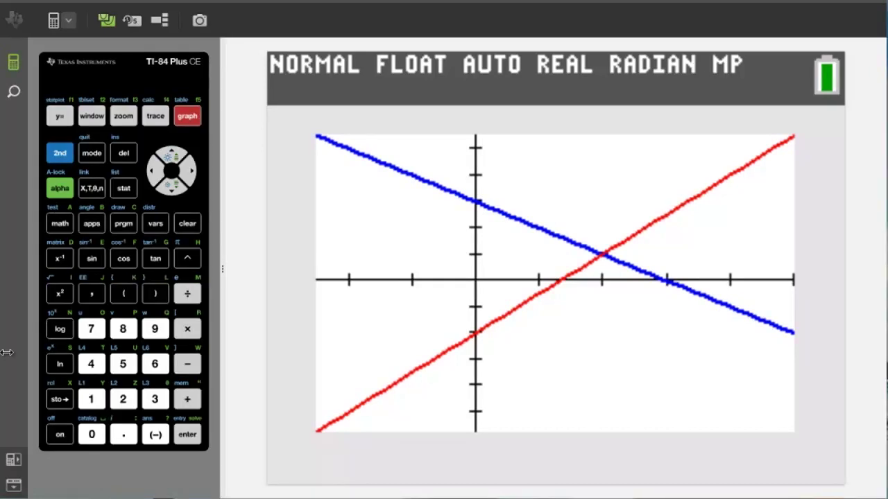
Set the graph window's Ymin to -10.5 and redraw both lines
{"action": "left_click", "coordinate": [89, 117]}
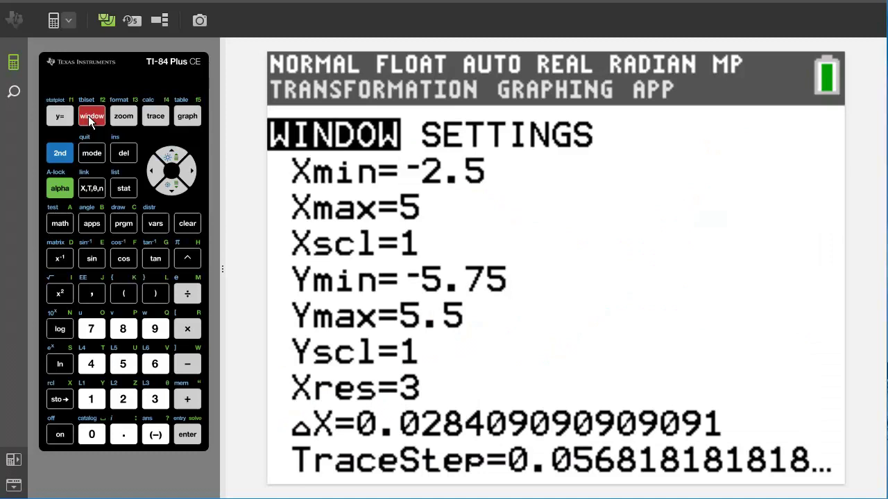
{"action": "left_click", "coordinate": [165, 187]}
{"action": "left_click", "coordinate": [165, 186]}
{"action": "left_click", "coordinate": [165, 186]}
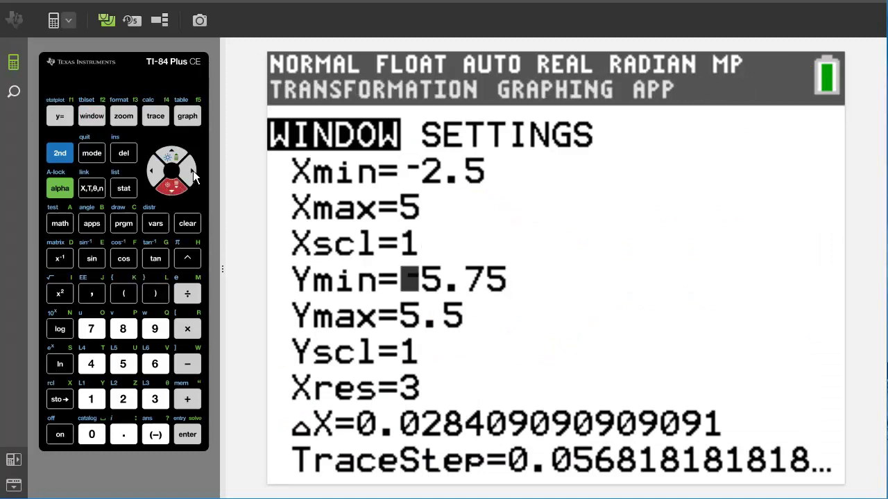
{"action": "left_click", "coordinate": [193, 170]}
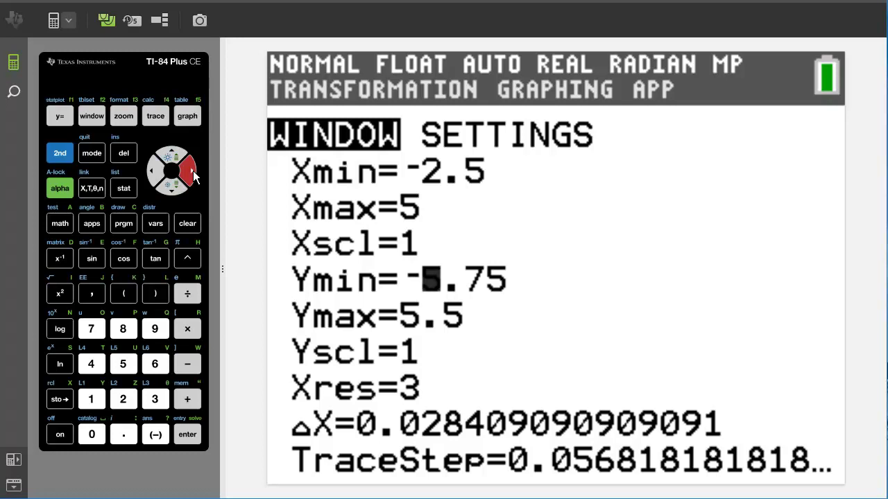
{"action": "left_click", "coordinate": [92, 403]}
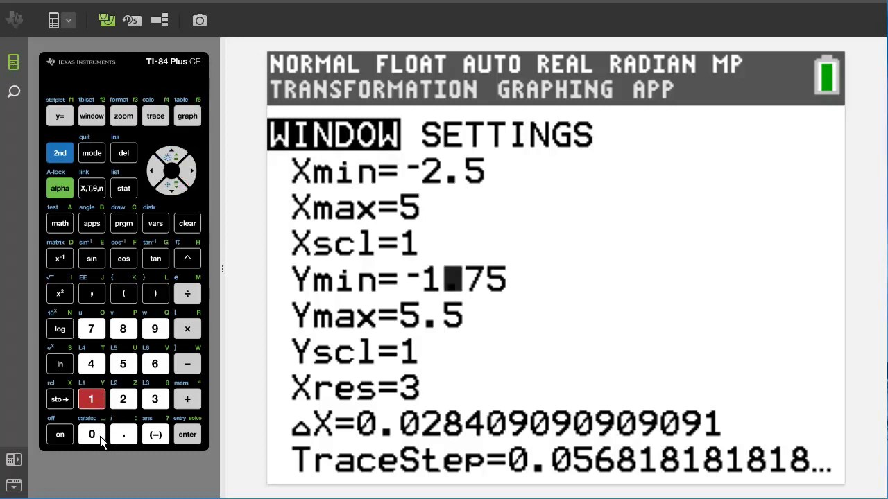
{"action": "left_click", "coordinate": [100, 436]}
{"action": "left_click", "coordinate": [120, 438]}
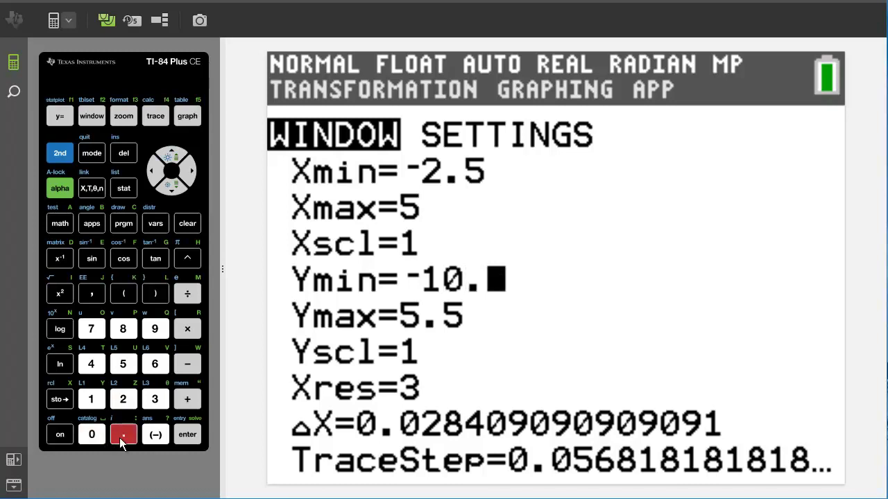
{"action": "left_click", "coordinate": [187, 117]}
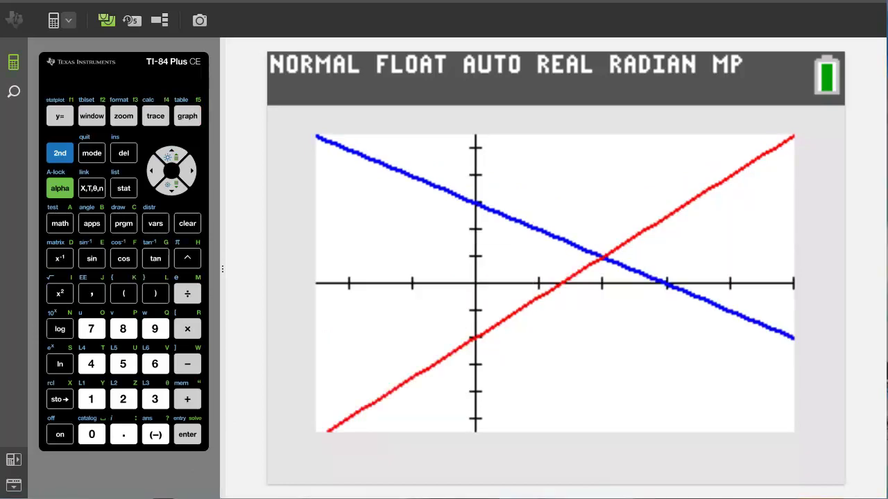
Set the graph format's grid option to GridLine and display both lines over the grid
{"action": "left_click", "coordinate": [58, 153]}
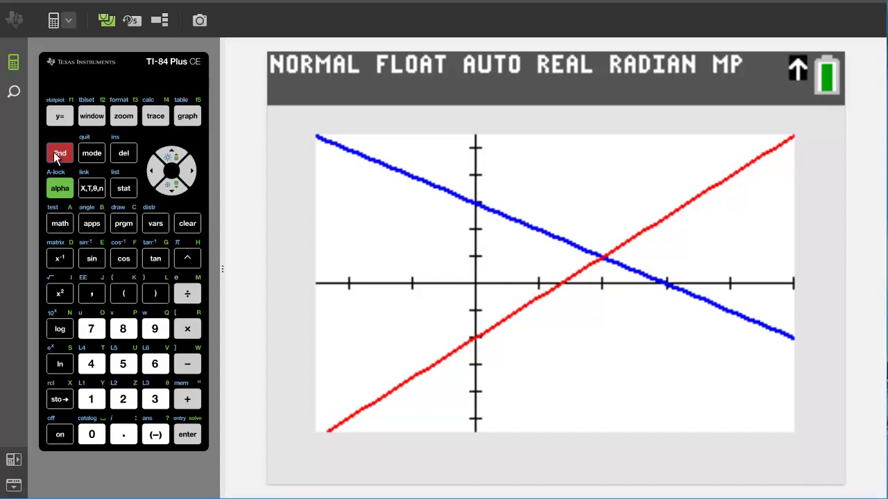
{"action": "left_click", "coordinate": [124, 117]}
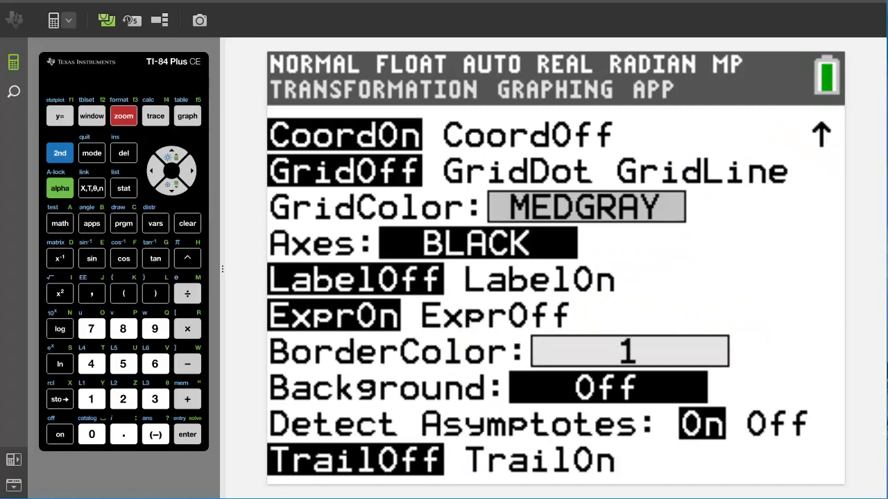
{"action": "left_click", "coordinate": [168, 185]}
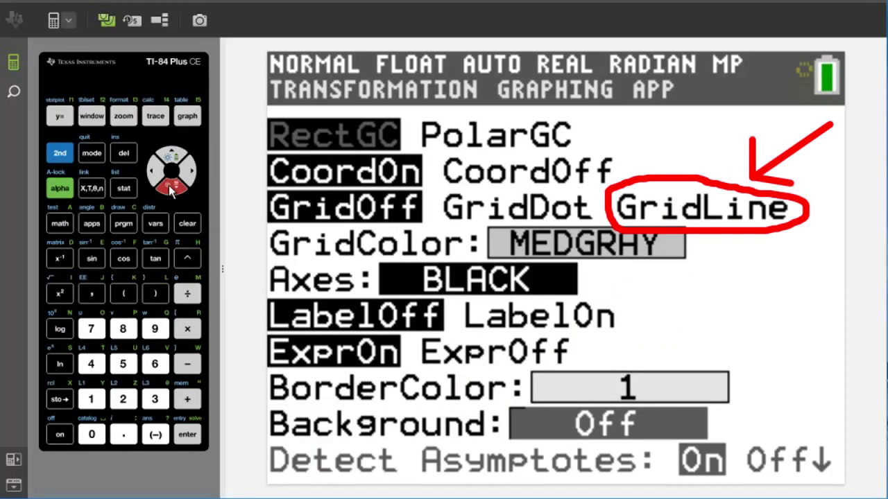
{"action": "left_click", "coordinate": [169, 185]}
{"action": "left_click", "coordinate": [169, 185]}
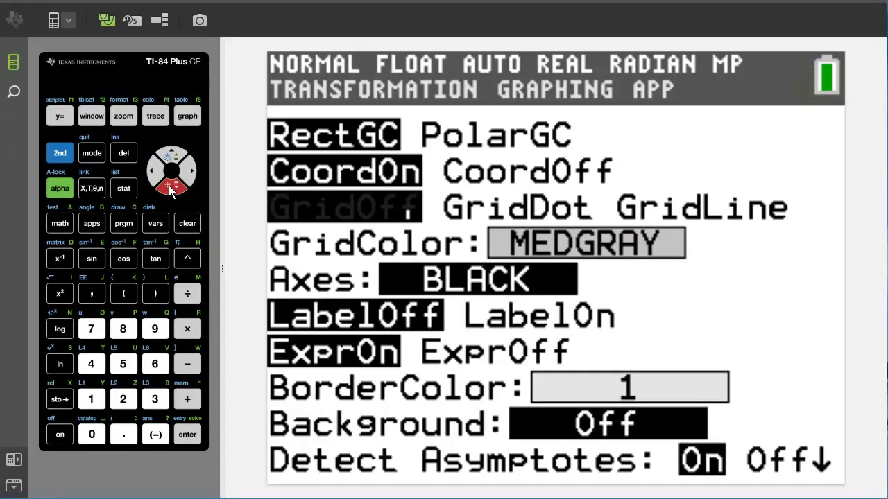
{"action": "left_click", "coordinate": [192, 173]}
{"action": "left_click", "coordinate": [188, 435]}
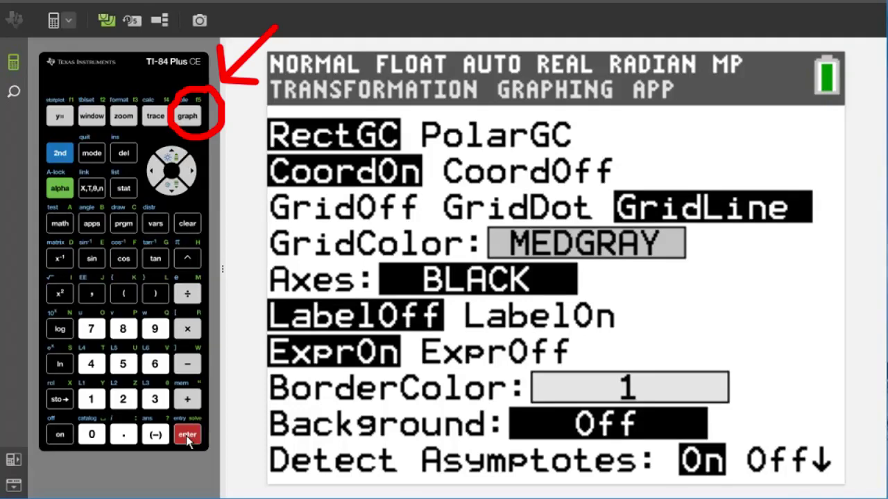
{"action": "left_click", "coordinate": [187, 116]}
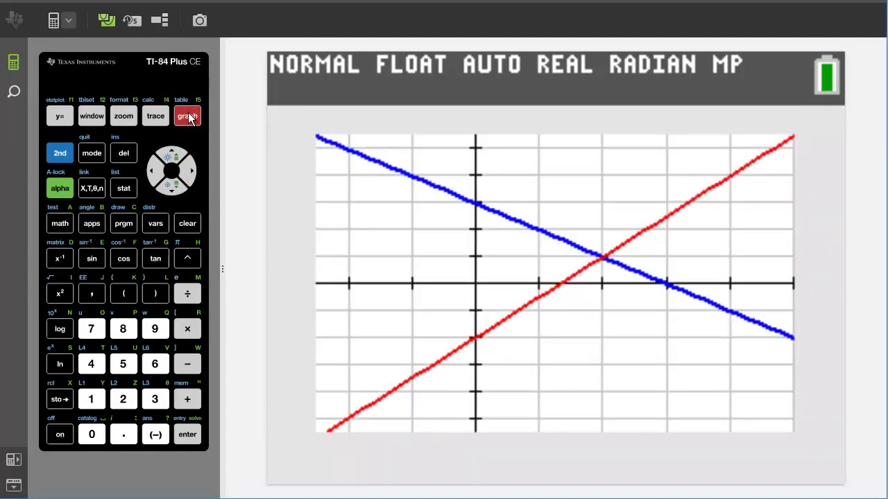